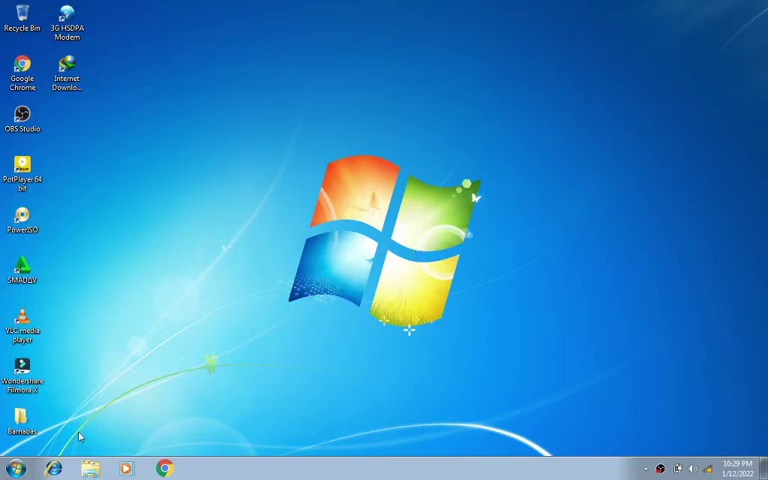
Open Computer from the Start menu to list the hard disk and removable drives
click(15, 469)
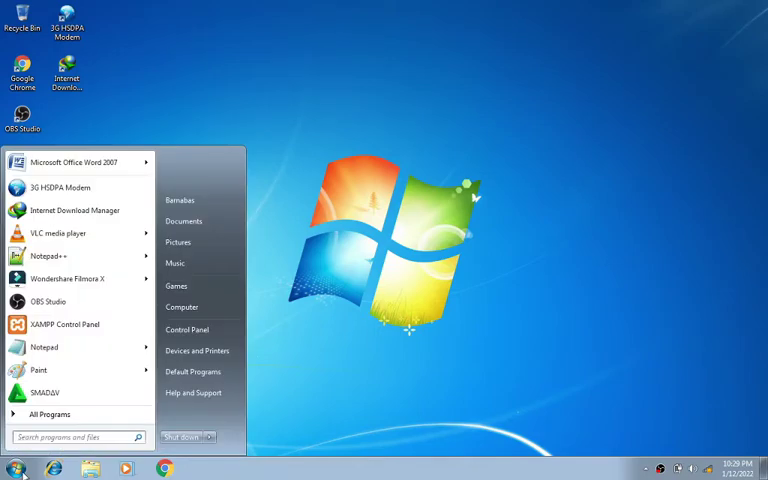
click(197, 309)
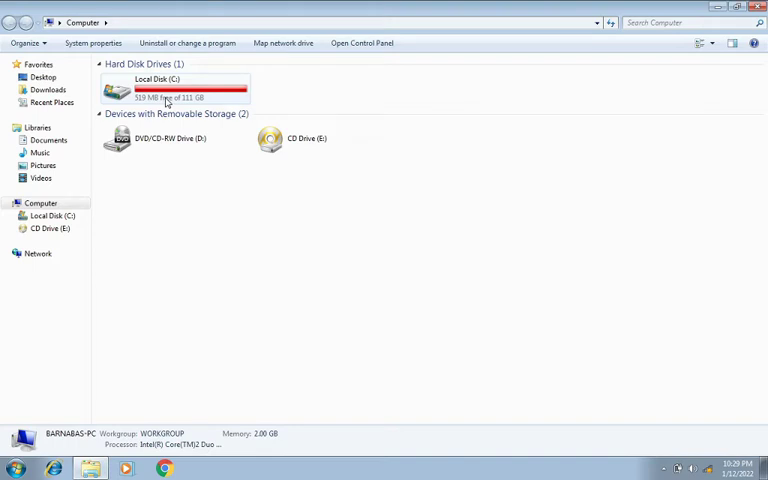
Open Local Disk (C:) and make its C:\ address editable
double_click(167, 102)
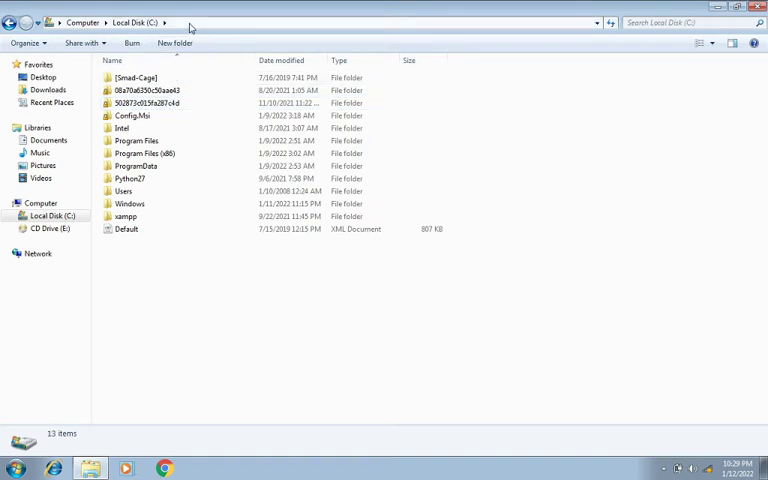
click(190, 23)
Enter C:\boots in the address bar using the autocomplete suggestion
click(190, 23)
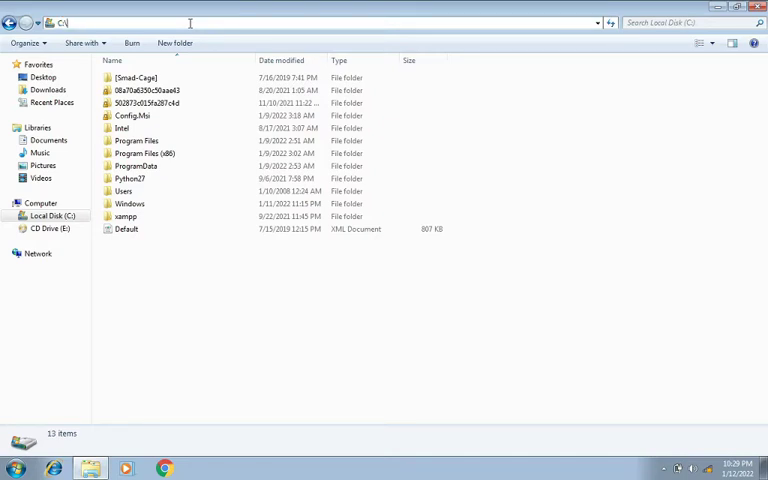
text(boots)
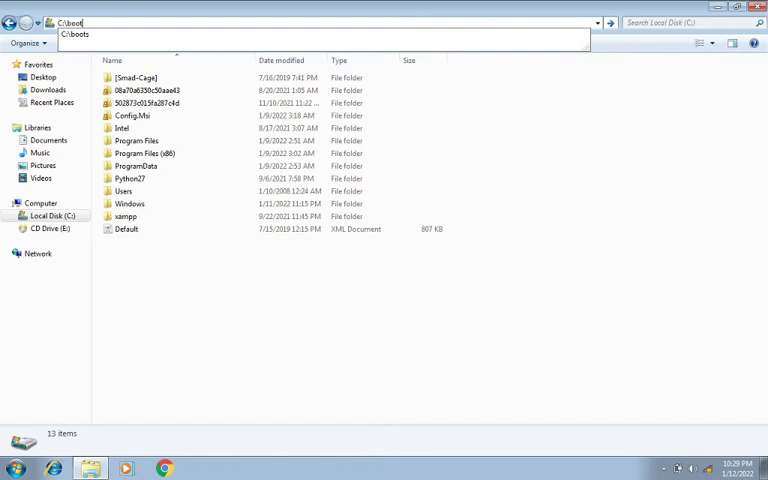
click(190, 23)
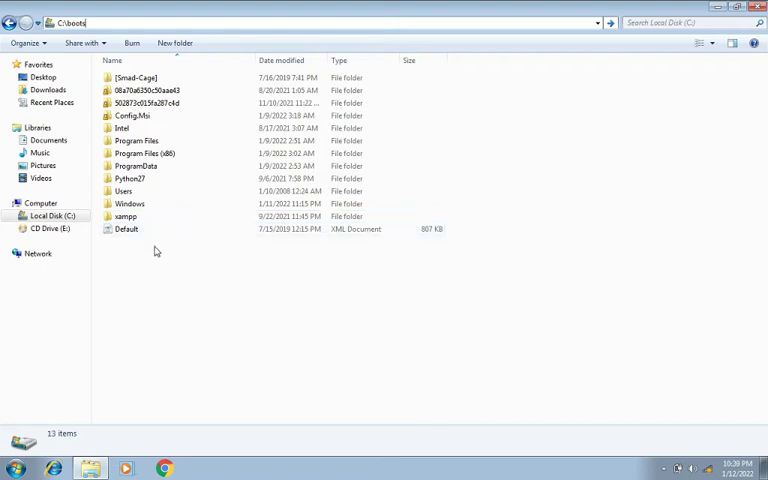
Navigate to the hidden C:\boots folder, which shows 0 items
key(Return)
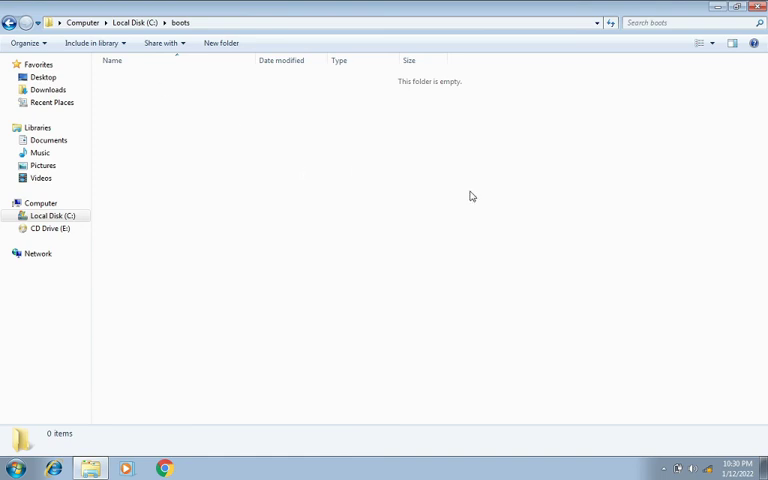
Close the boots Explorer window to return to the desktop
click(757, 6)
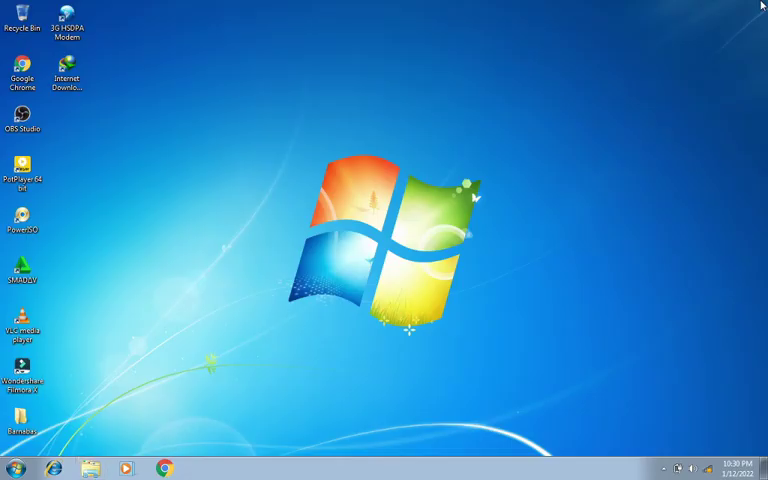